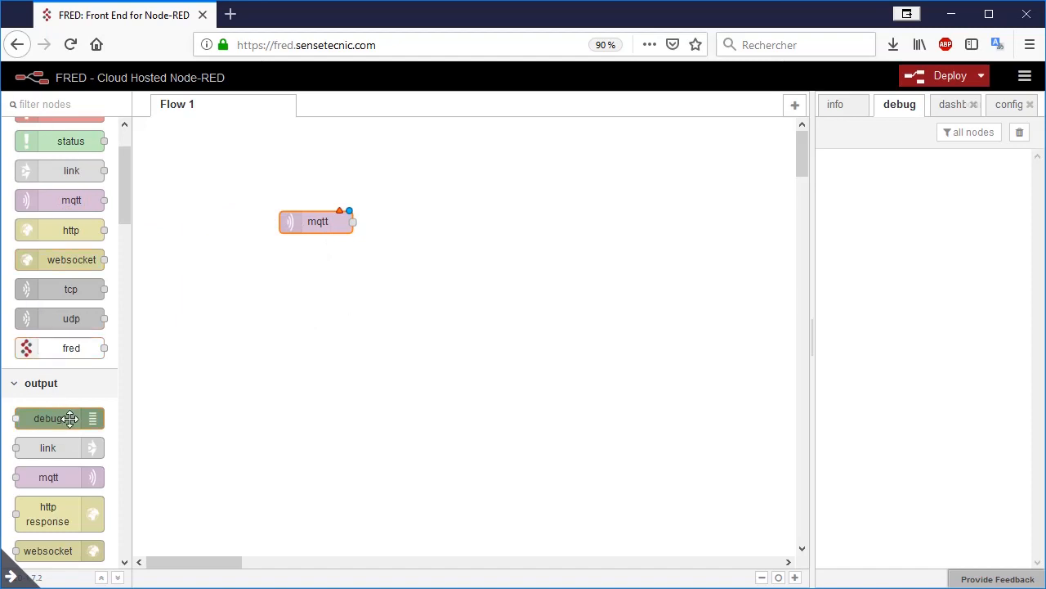
Step: Add a debug node beside the mqtt input node and wire the mqtt output to it
{"action": "left_click_drag", "start_coordinate": [70, 418], "coordinate": [502, 217]}
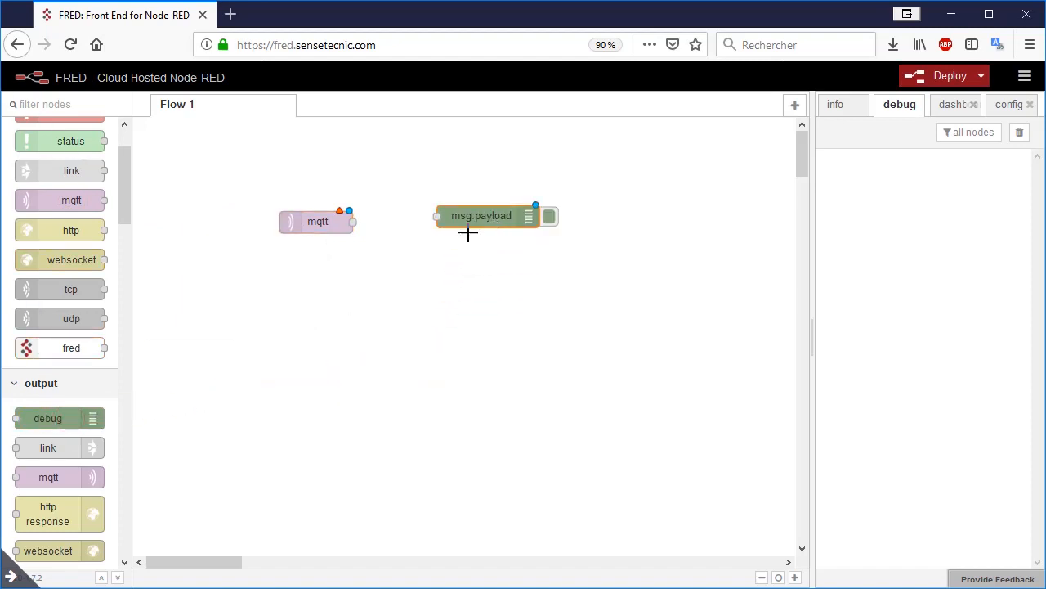
{"action": "left_click_drag", "start_coordinate": [354, 222], "coordinate": [437, 217]}
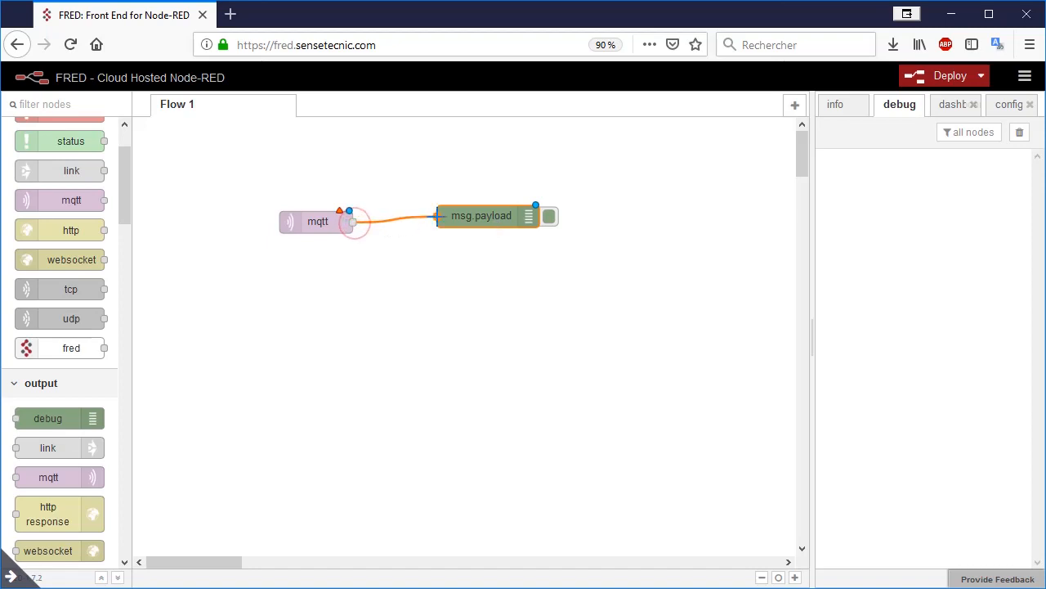
Step: Add a new broker to the mqtt input node, named mosquitto, with server test.mosquitto.org and port 1883
{"action": "double_click", "coordinate": [329, 223]}
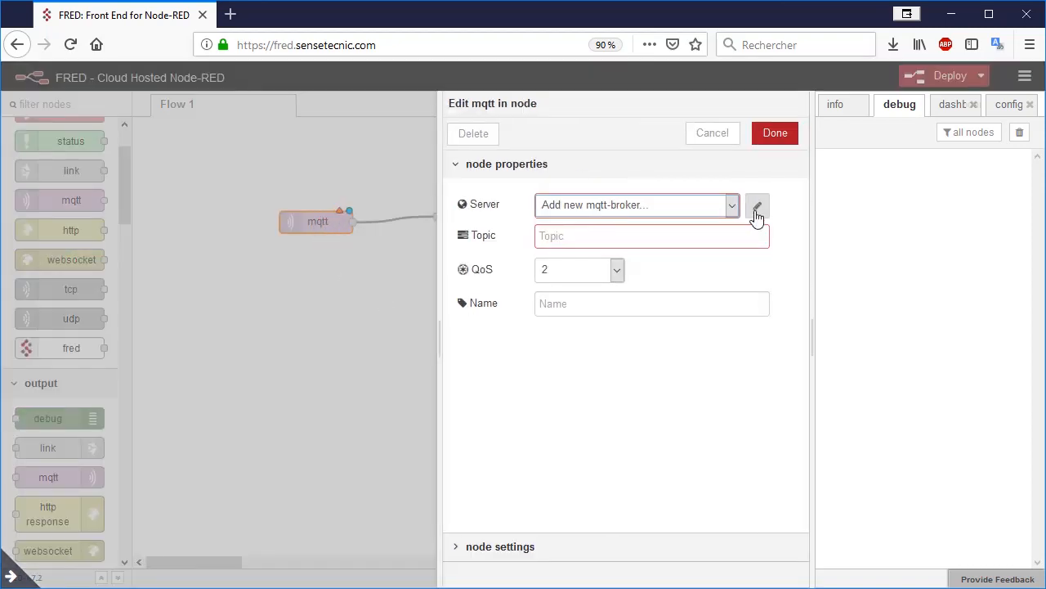
{"action": "left_click", "coordinate": [757, 206]}
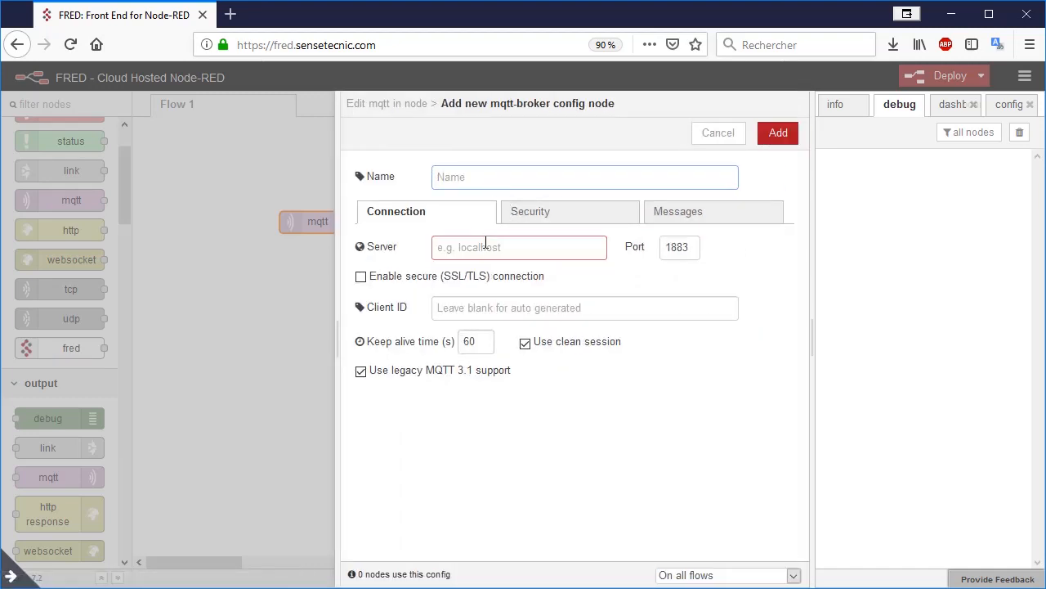
{"action": "type", "text": "mosquitto"}
{"action": "left_click", "coordinate": [492, 247]}
{"action": "type", "text": "tto.org"}
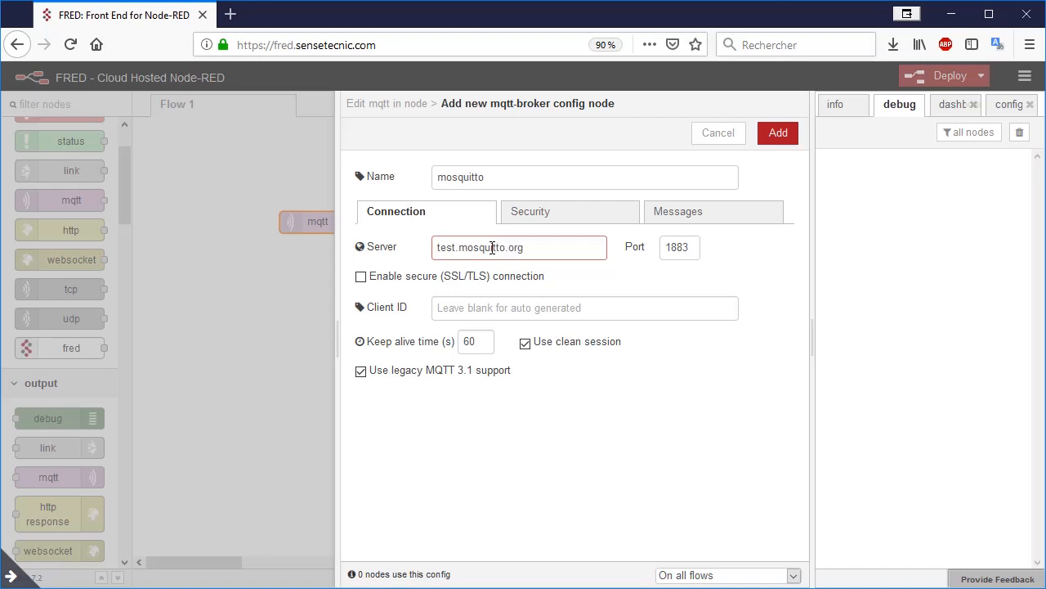
{"action": "double_click", "coordinate": [689, 246]}
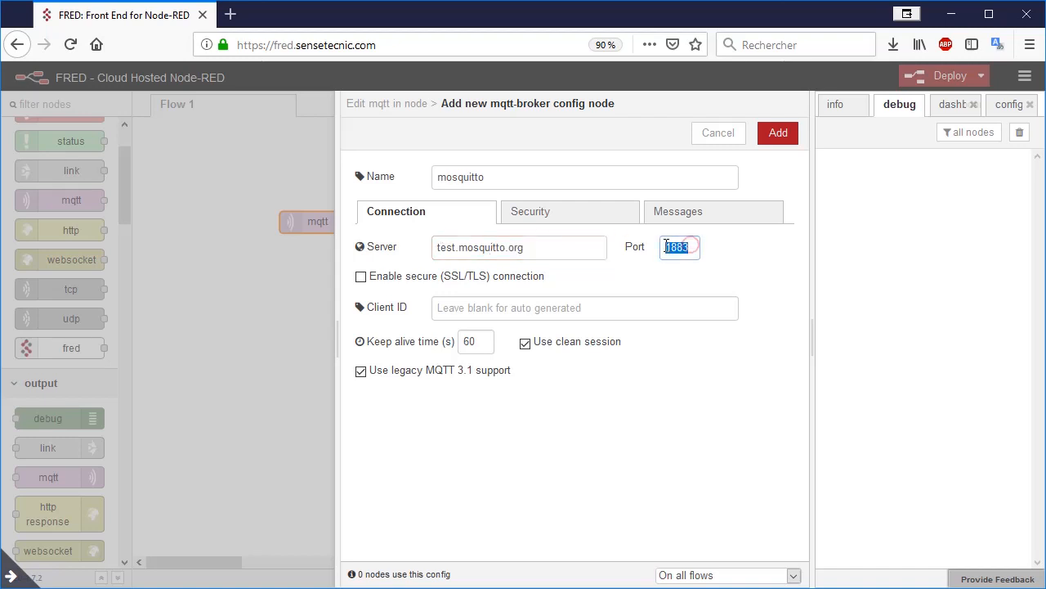
{"action": "left_click", "coordinate": [777, 135]}
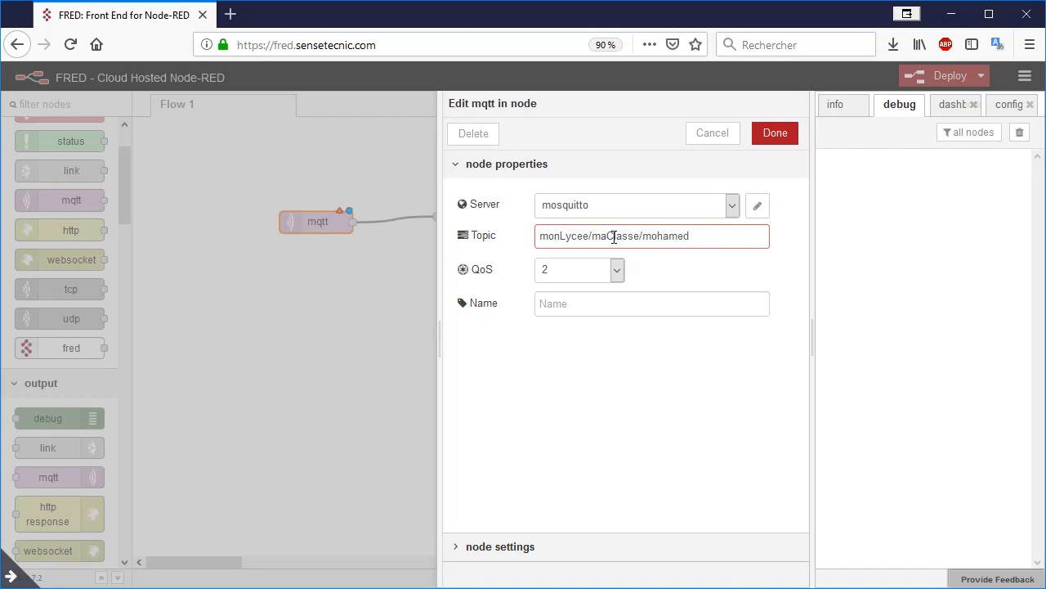
Step: Set the mqtt topic to monLycee/maClasse/ plus the person's first name, and deploy the flow with the debug node moved clear
{"action": "left_click", "coordinate": [774, 134]}
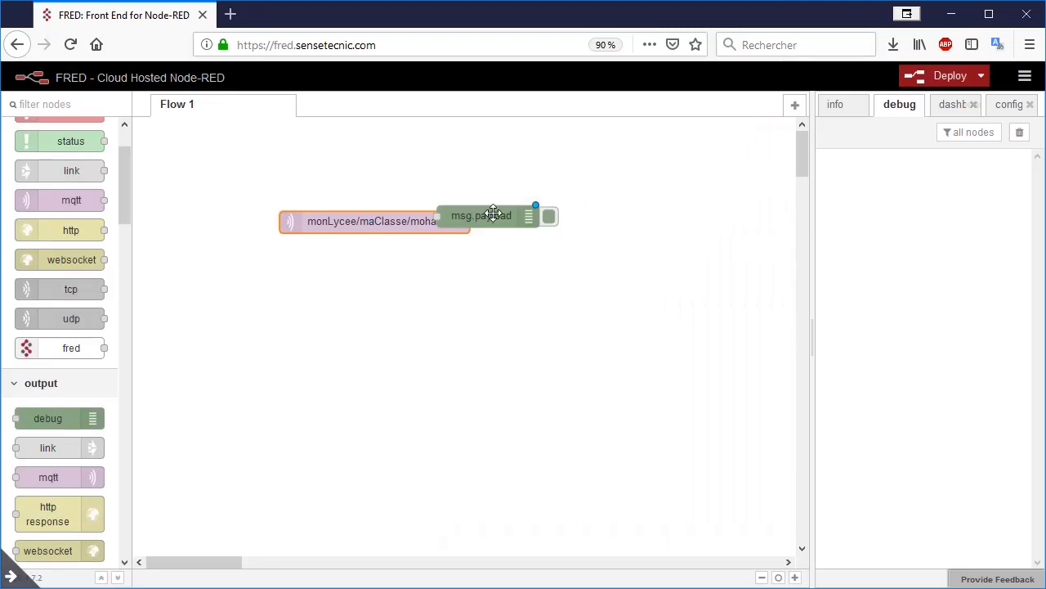
{"action": "left_click_drag", "start_coordinate": [499, 217], "coordinate": [589, 223]}
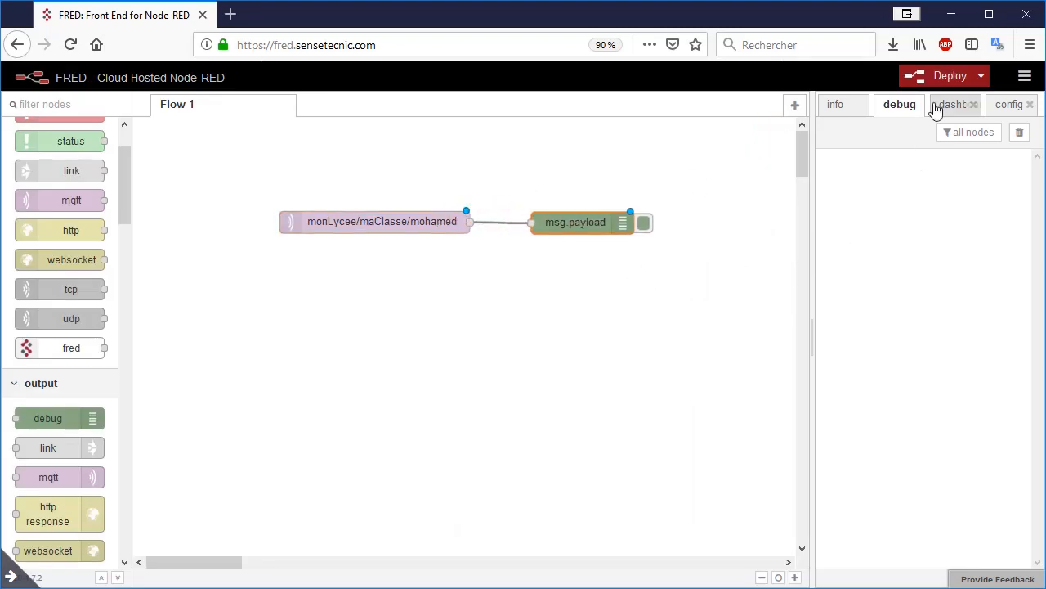
{"action": "left_click", "coordinate": [936, 76]}
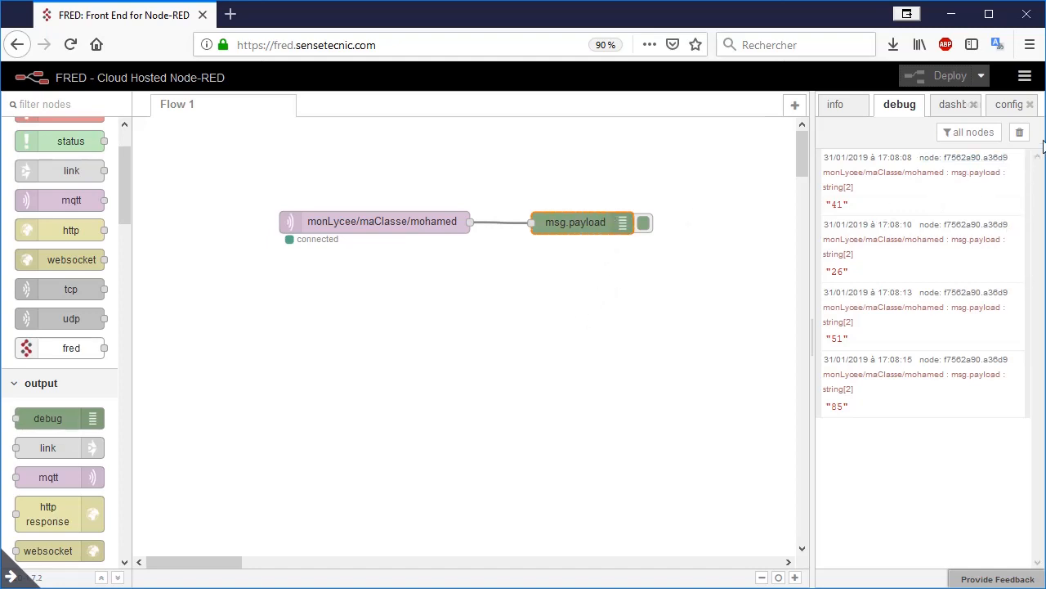
Step: Clear the debug messages and delete the debug node from the flow
{"action": "left_click", "coordinate": [1020, 133]}
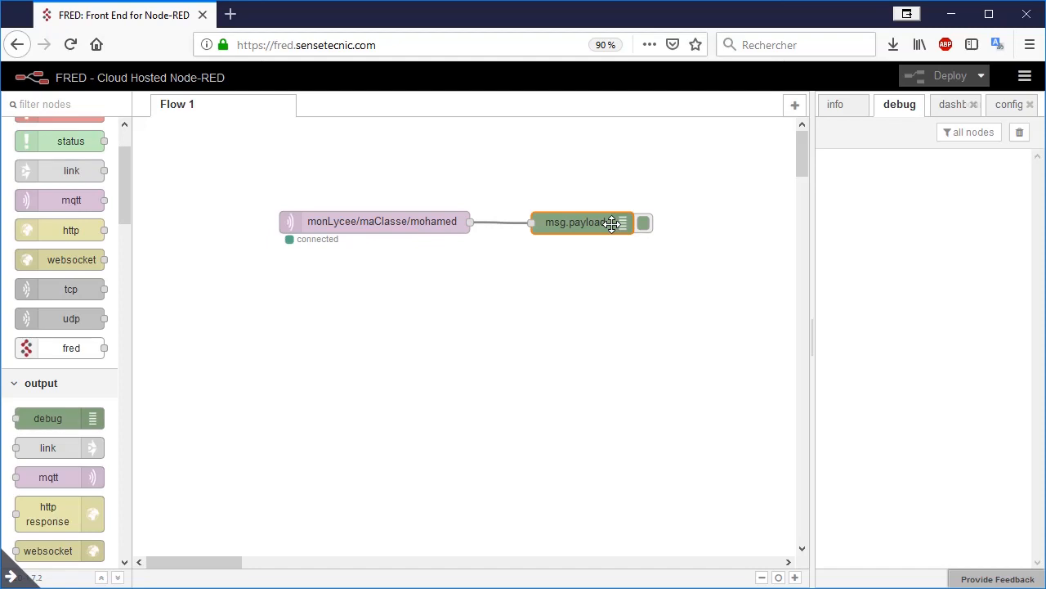
{"action": "key", "text": "Delete"}
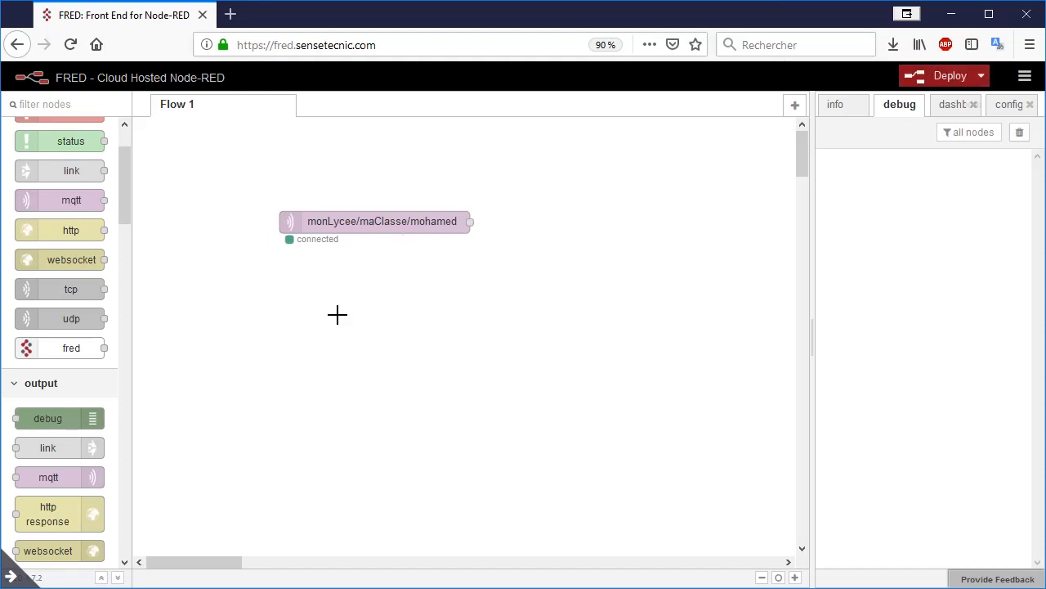
Step: Add a dashboard tab and name it Accueil
{"action": "left_click_drag", "start_coordinate": [123, 170], "coordinate": [138, 290]}
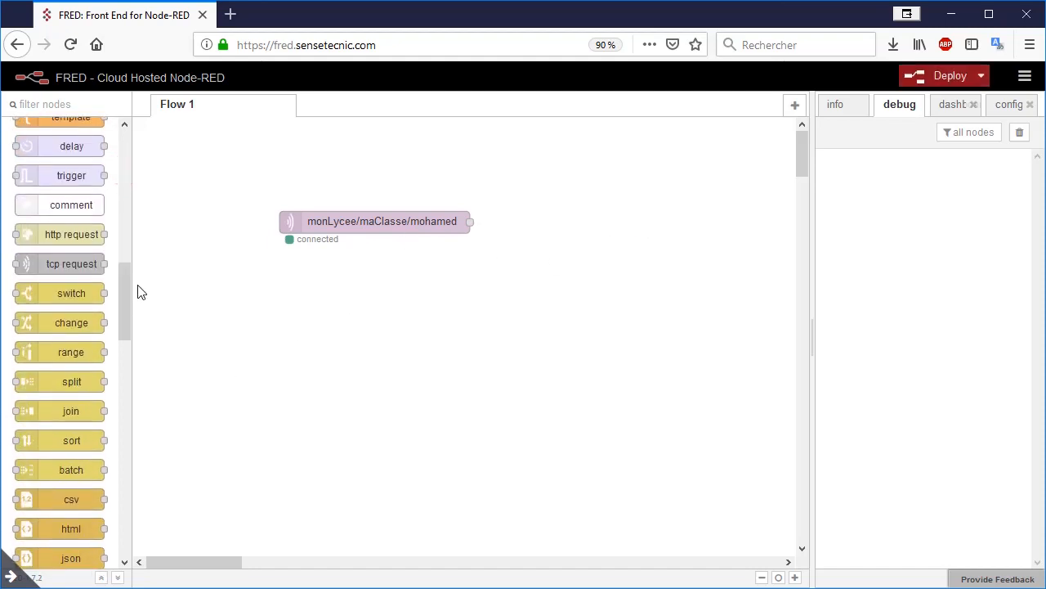
{"action": "left_click", "coordinate": [955, 112]}
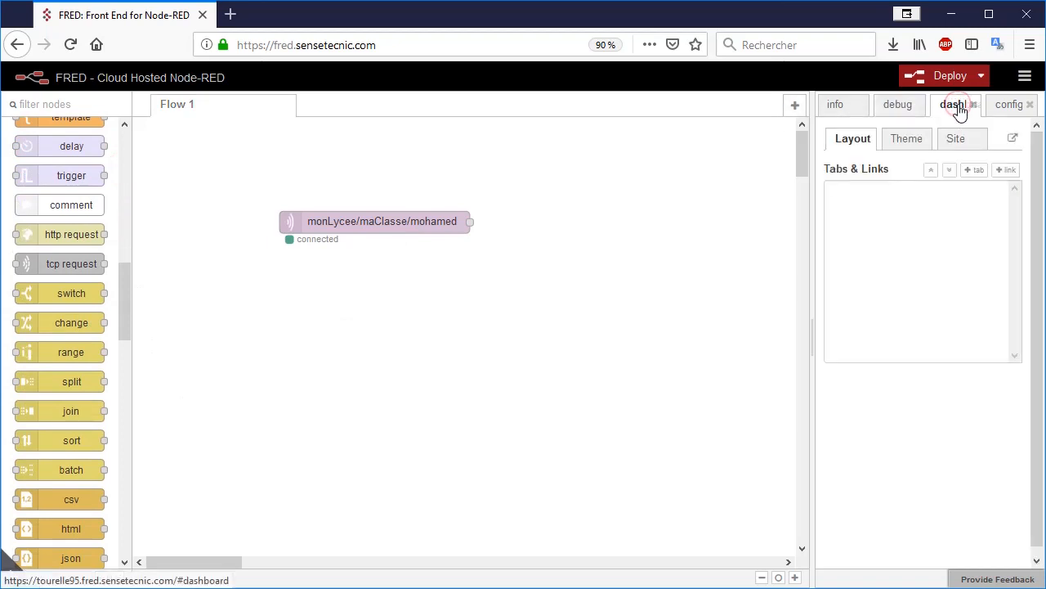
{"action": "left_click", "coordinate": [973, 174]}
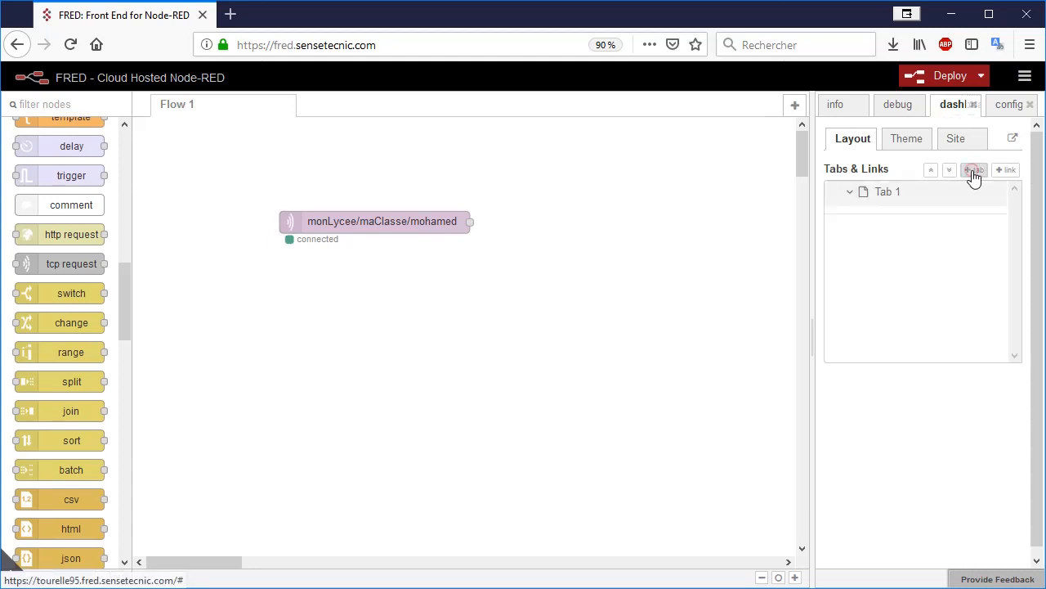
{"action": "left_click", "coordinate": [993, 199]}
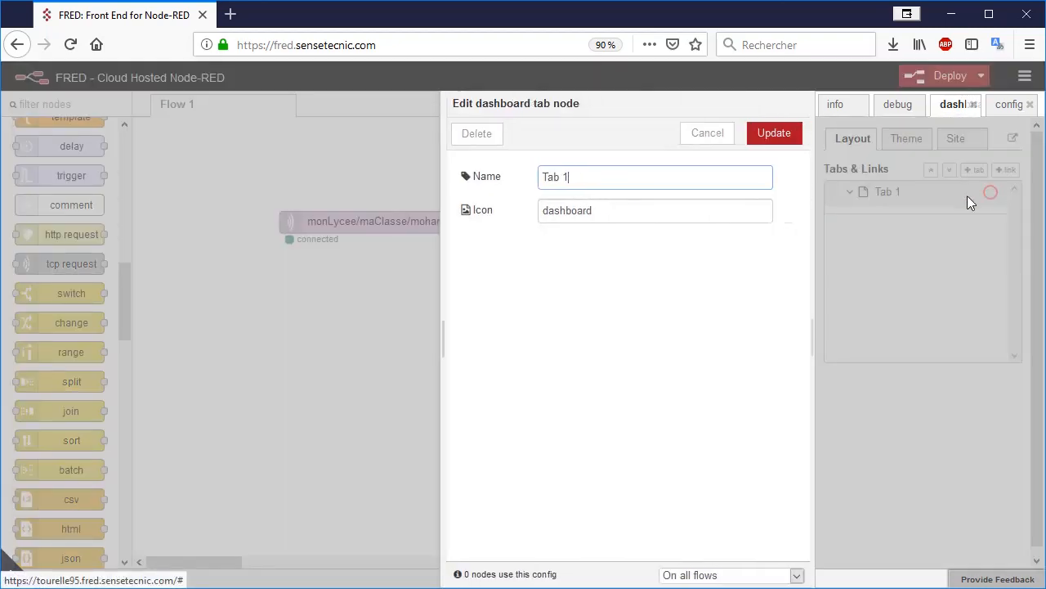
{"action": "left_click_drag", "start_coordinate": [616, 180], "coordinate": [469, 180]}
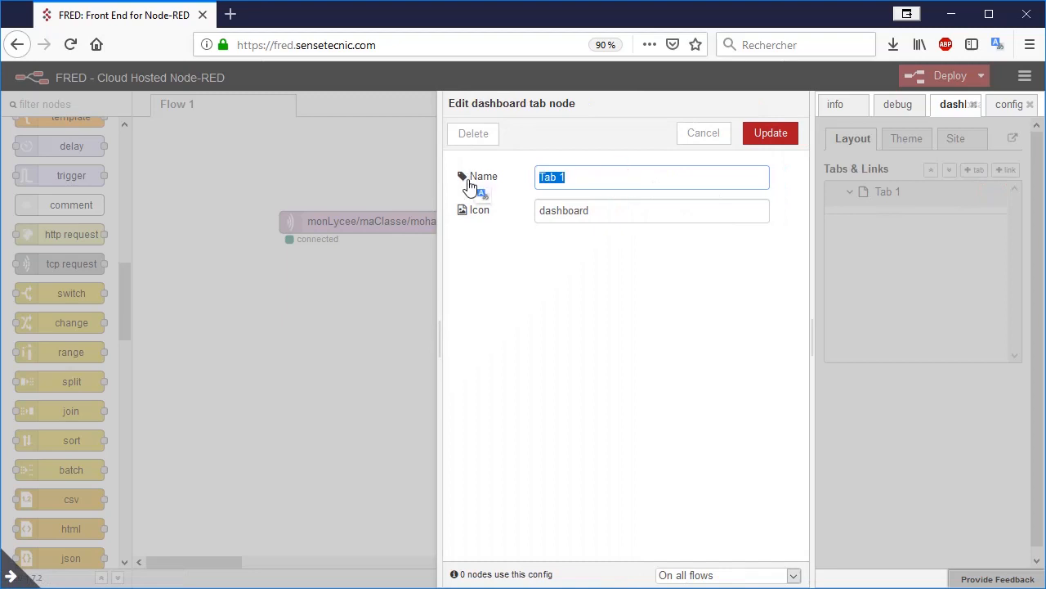
{"action": "type", "text": "Accueil"}
{"action": "left_click", "coordinate": [772, 141]}
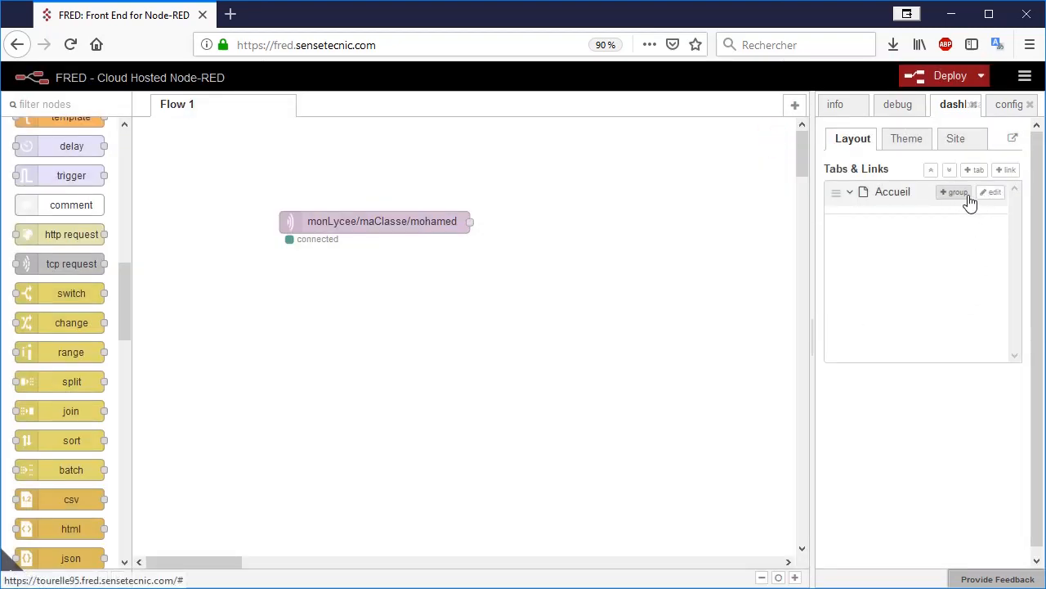
Step: Add a group to the Accueil dashboard tab and name it Entrée
{"action": "left_click", "coordinate": [953, 194]}
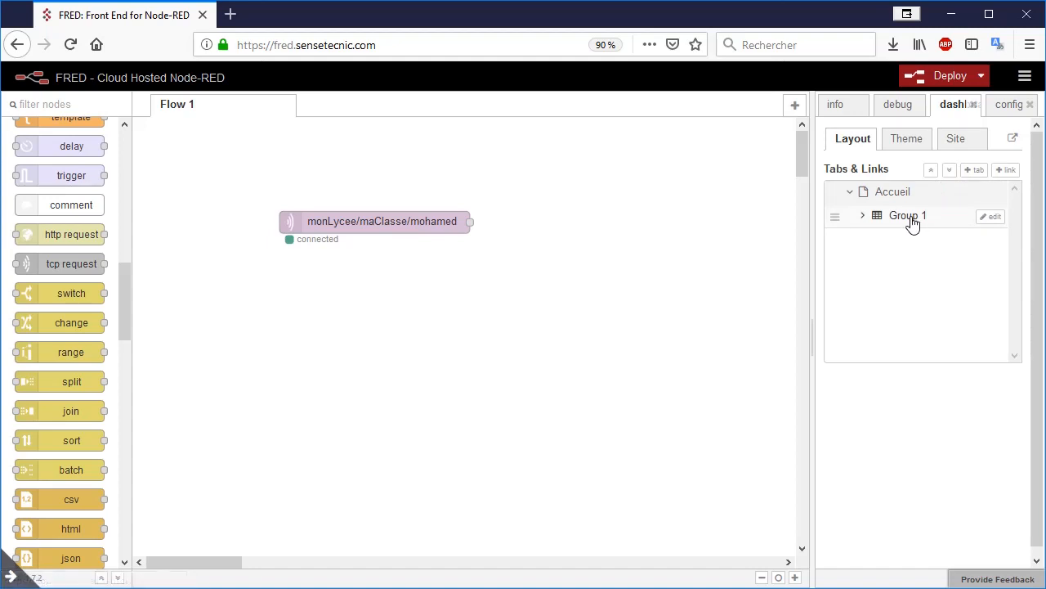
{"action": "left_click", "coordinate": [991, 218]}
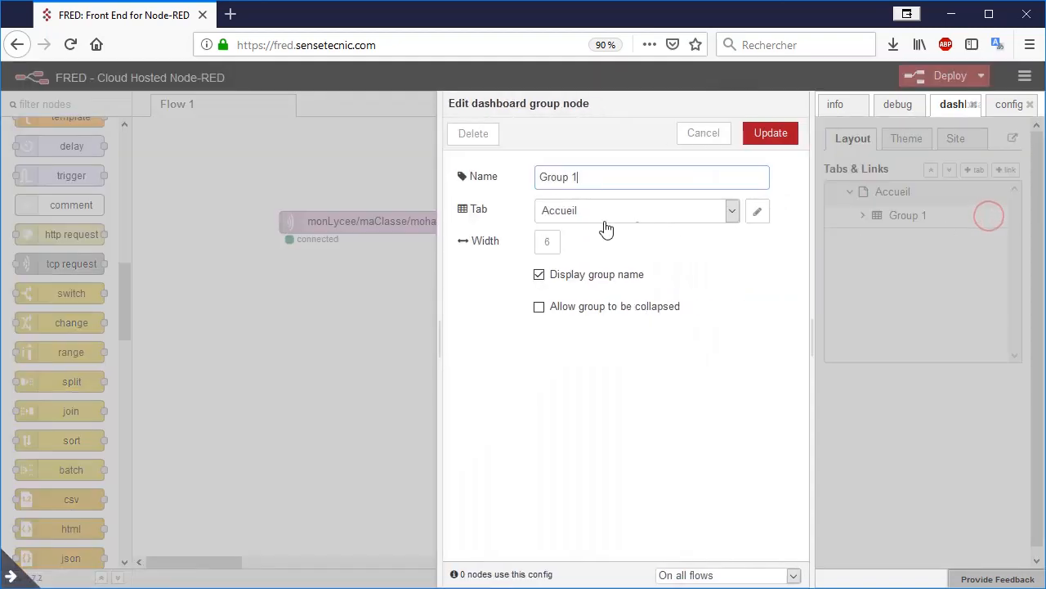
{"action": "left_click_drag", "start_coordinate": [594, 177], "coordinate": [517, 187]}
{"action": "type", "text": "Entrée"}
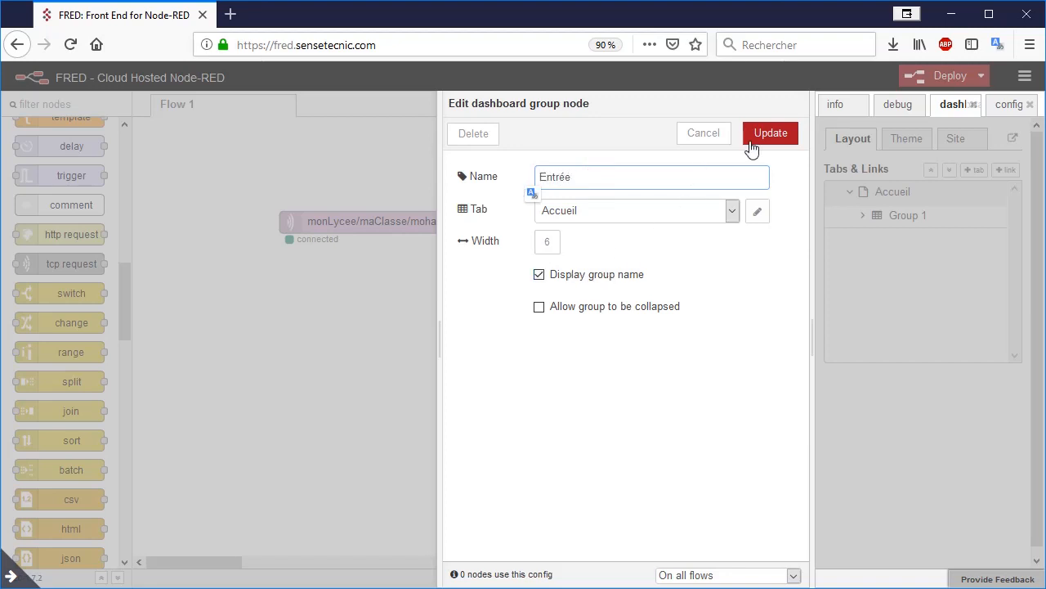
{"action": "left_click", "coordinate": [751, 148]}
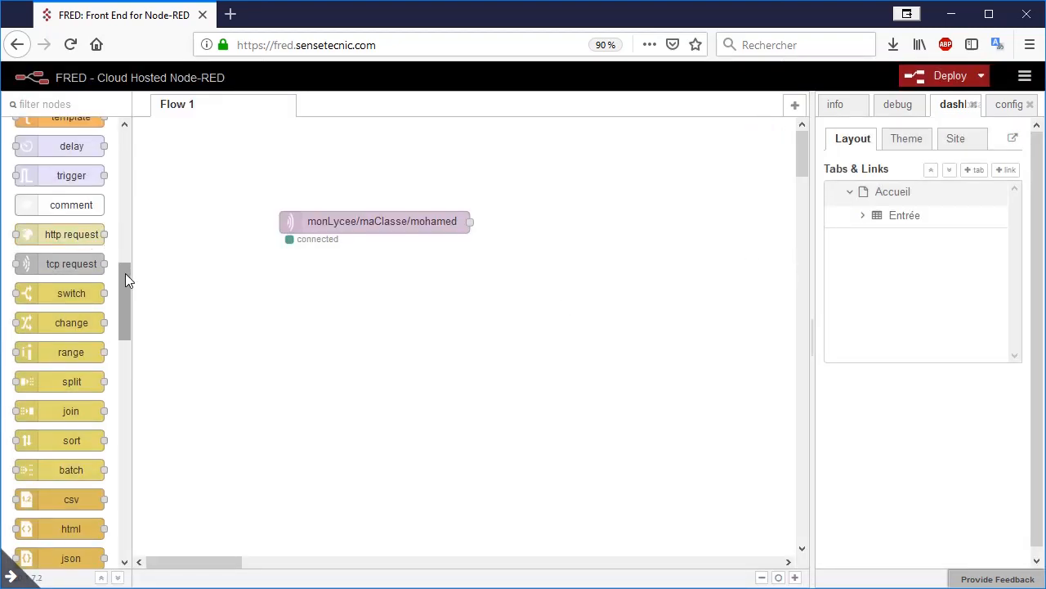
Step: Place a gauge node beside the mqtt node, assigned to the Entrée [Accueil] group with a maximum range of 100
{"action": "left_click_drag", "start_coordinate": [125, 273], "coordinate": [140, 439]}
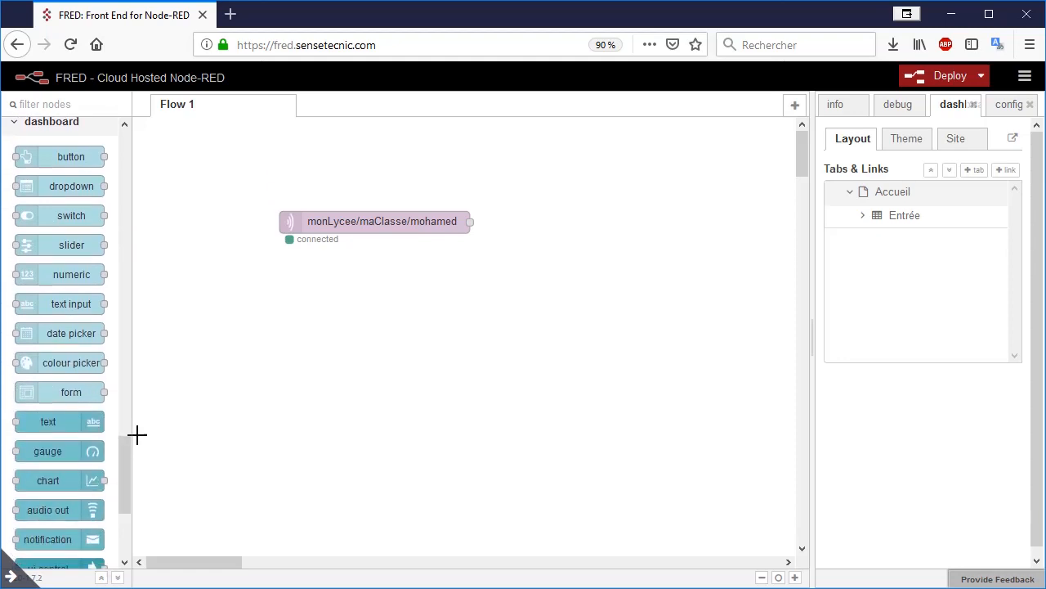
{"action": "left_click_drag", "start_coordinate": [71, 450], "coordinate": [632, 243]}
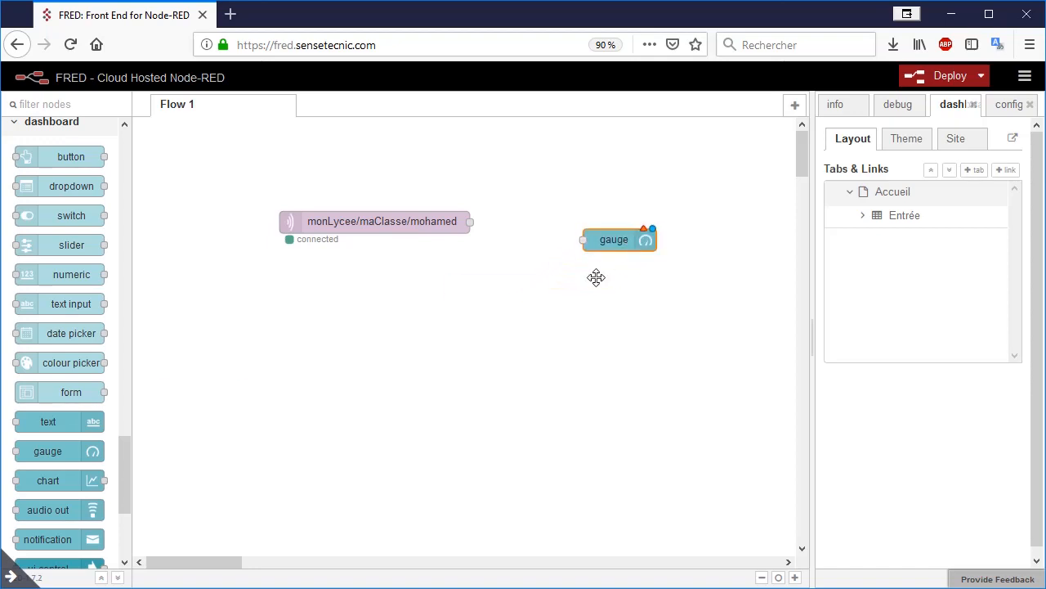
{"action": "double_click", "coordinate": [627, 239]}
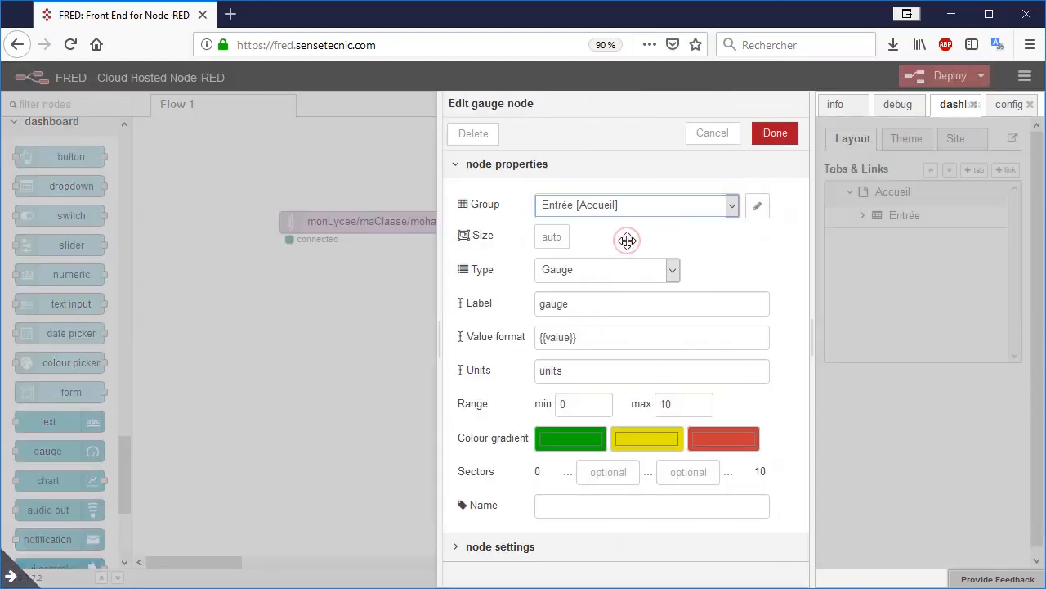
{"action": "left_click", "coordinate": [669, 206]}
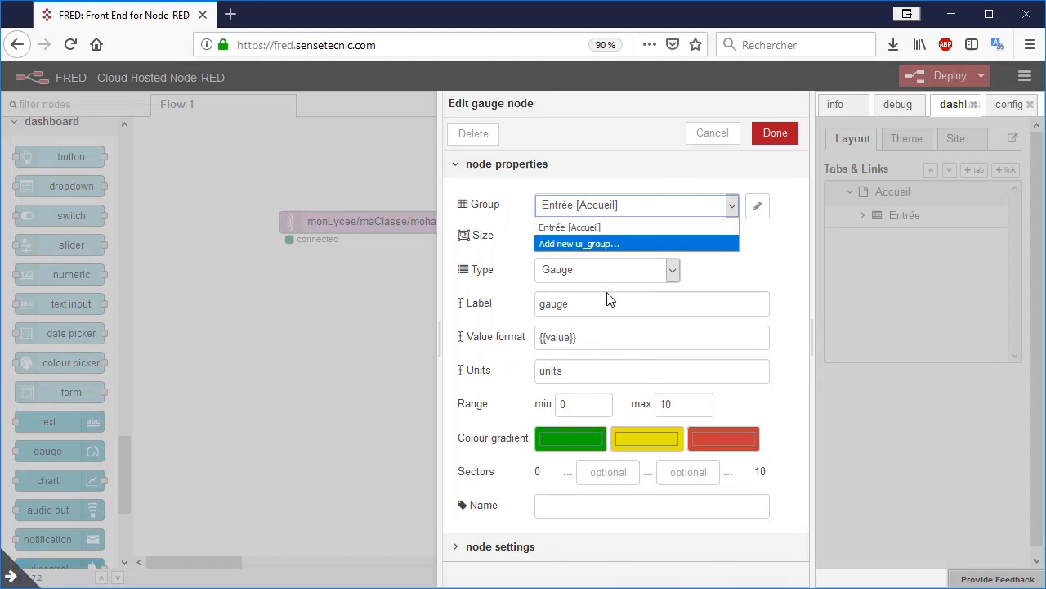
{"action": "left_click", "coordinate": [671, 400]}
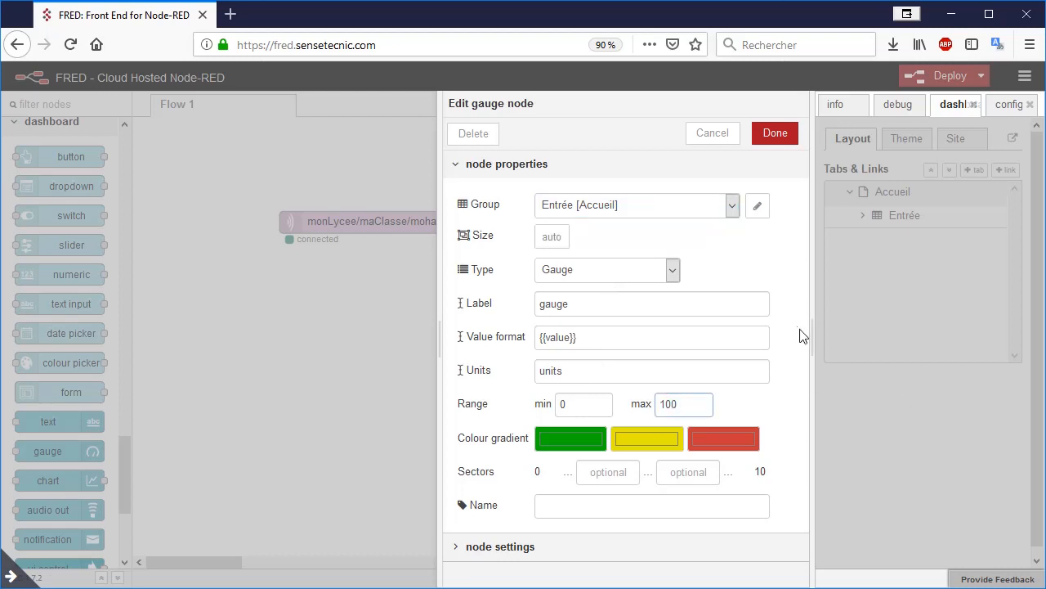
{"action": "left_click", "coordinate": [775, 133]}
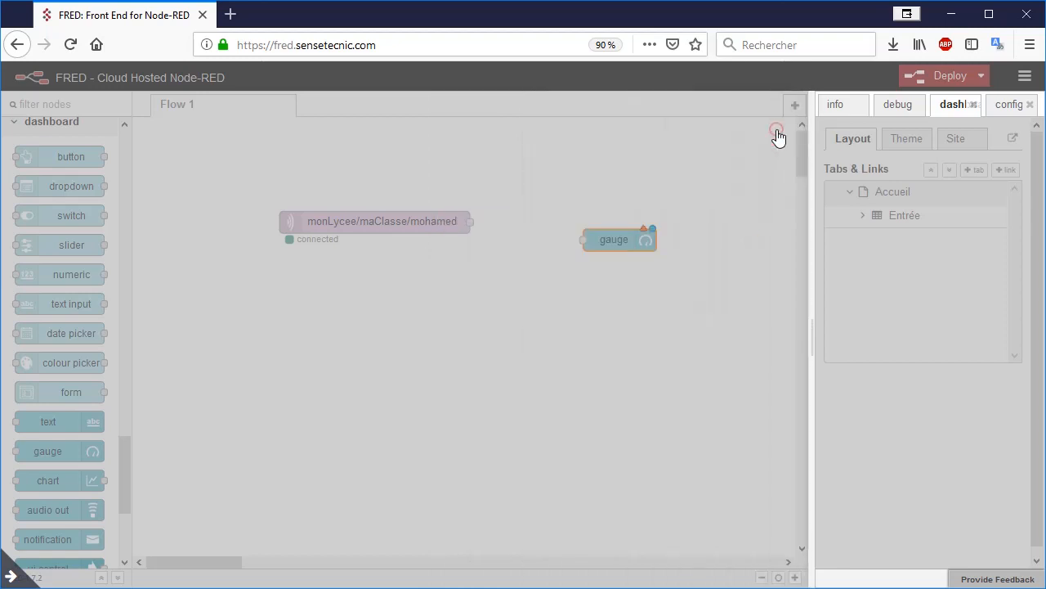
Step: Wire the mqtt node to the gauge, aligned beside it, and deploy the flow
{"action": "left_click_drag", "start_coordinate": [480, 222], "coordinate": [587, 222]}
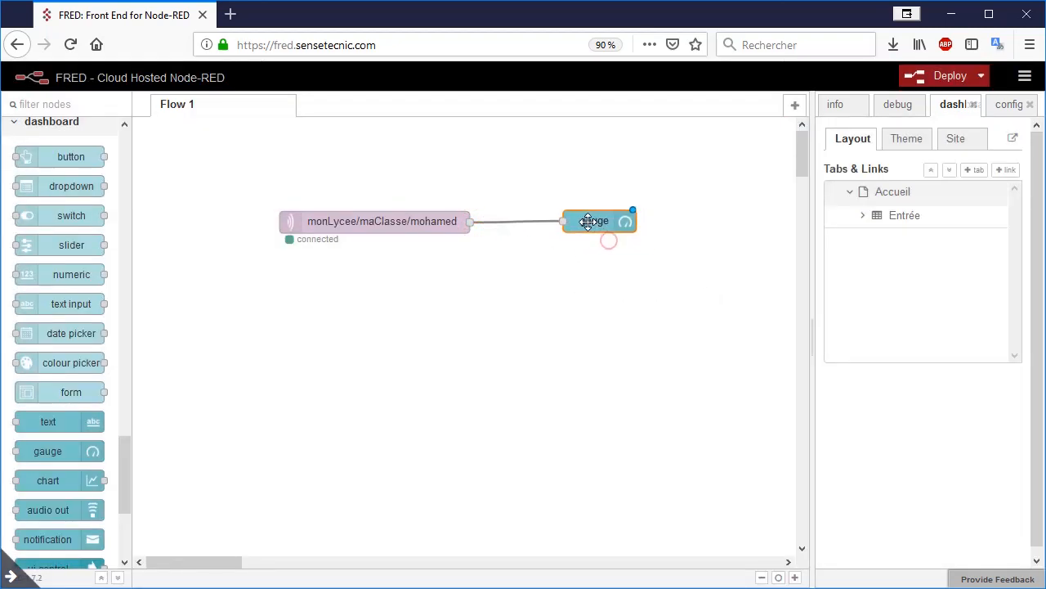
{"action": "left_click", "coordinate": [926, 76]}
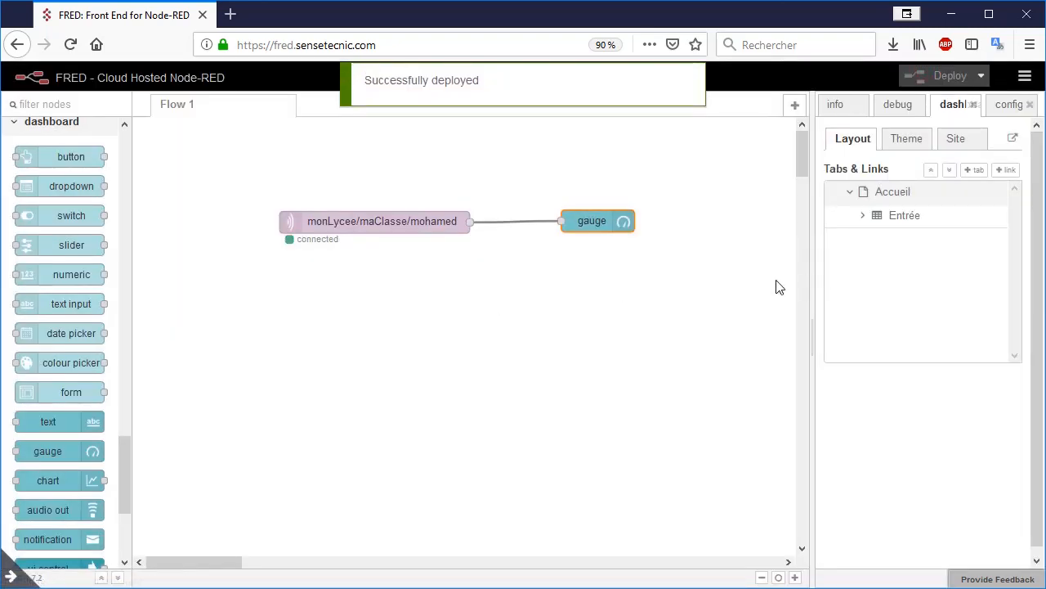
Step: View the gauge on the dashboard page and return to the flow editor
{"action": "left_click", "coordinate": [1013, 138]}
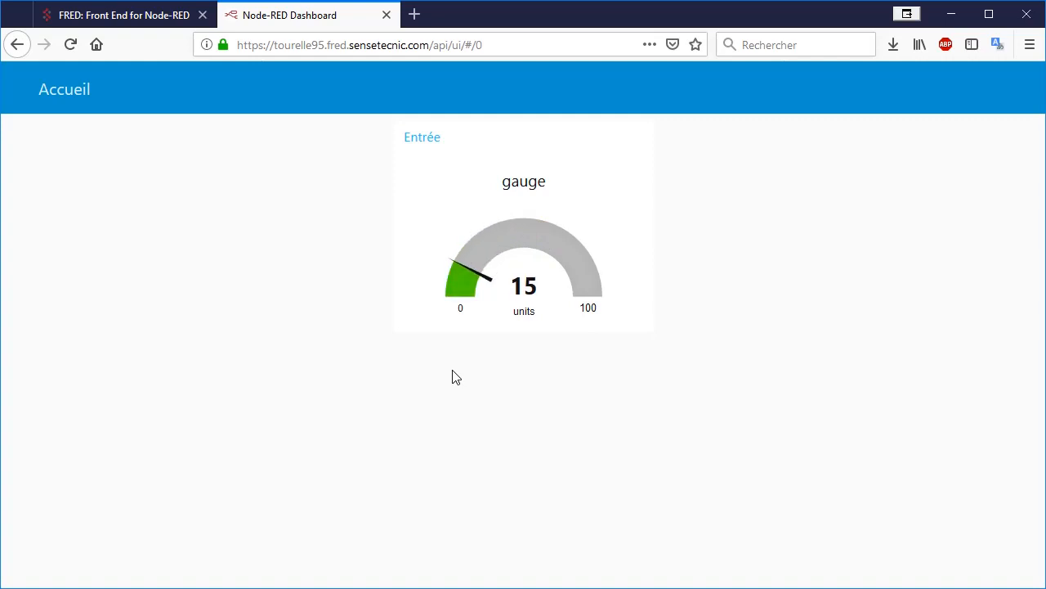
{"action": "left_click", "coordinate": [139, 14]}
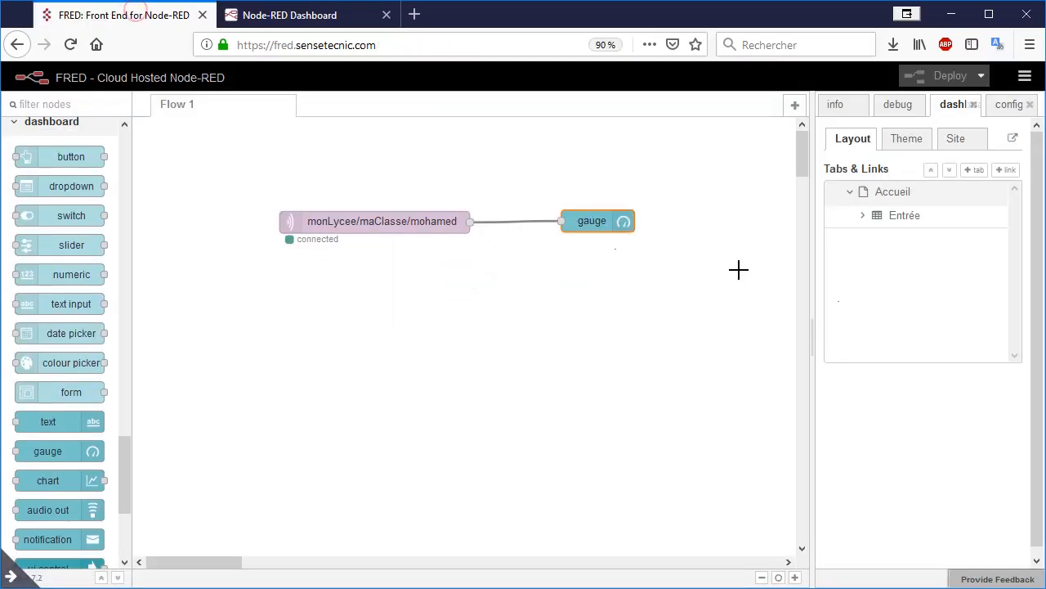
Step: Set the dashboard theme style to Dark and deploy the change
{"action": "left_click", "coordinate": [917, 145]}
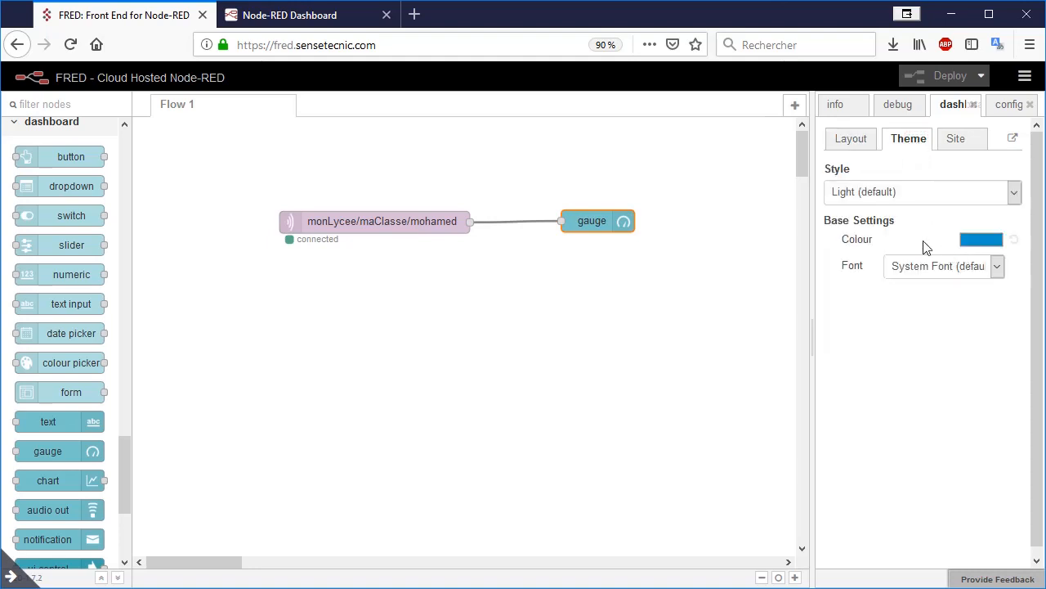
{"action": "left_click", "coordinate": [887, 193]}
{"action": "left_click", "coordinate": [841, 232]}
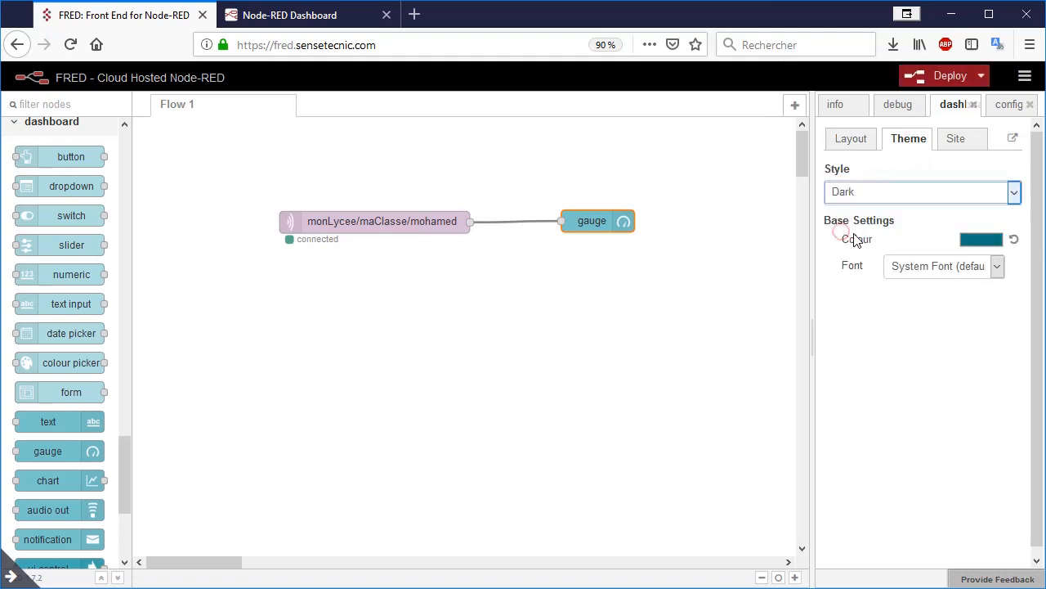
{"action": "left_click", "coordinate": [934, 80]}
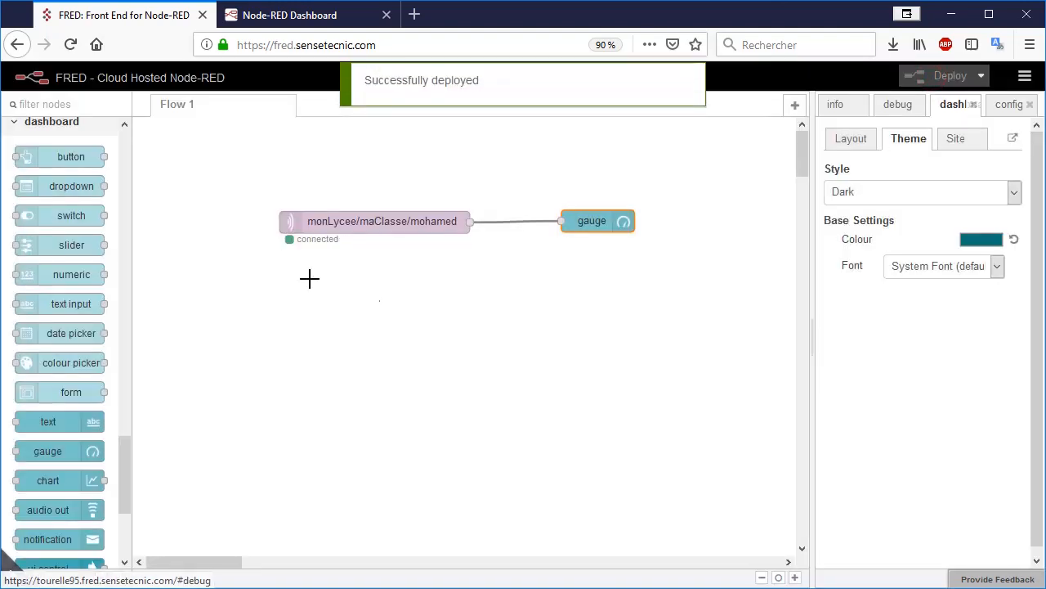
Step: Check the dark theme on the dashboard page and return to the flow editor
{"action": "left_click", "coordinate": [289, 16]}
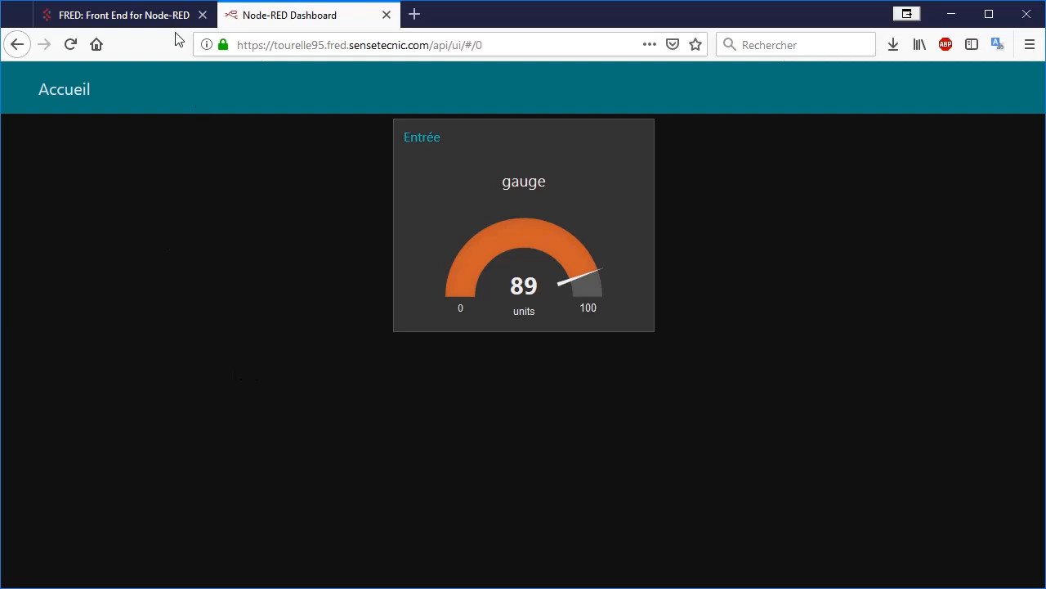
{"action": "left_click", "coordinate": [133, 16]}
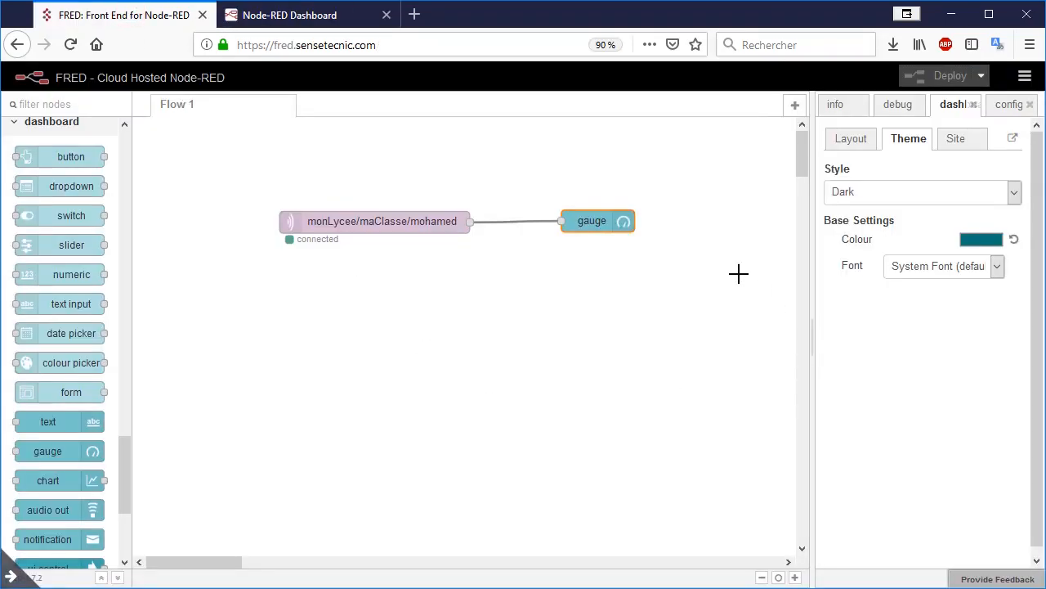
Step: Edit the gauge node, setting its units to % and its label to Jauge
{"action": "double_click", "coordinate": [585, 214]}
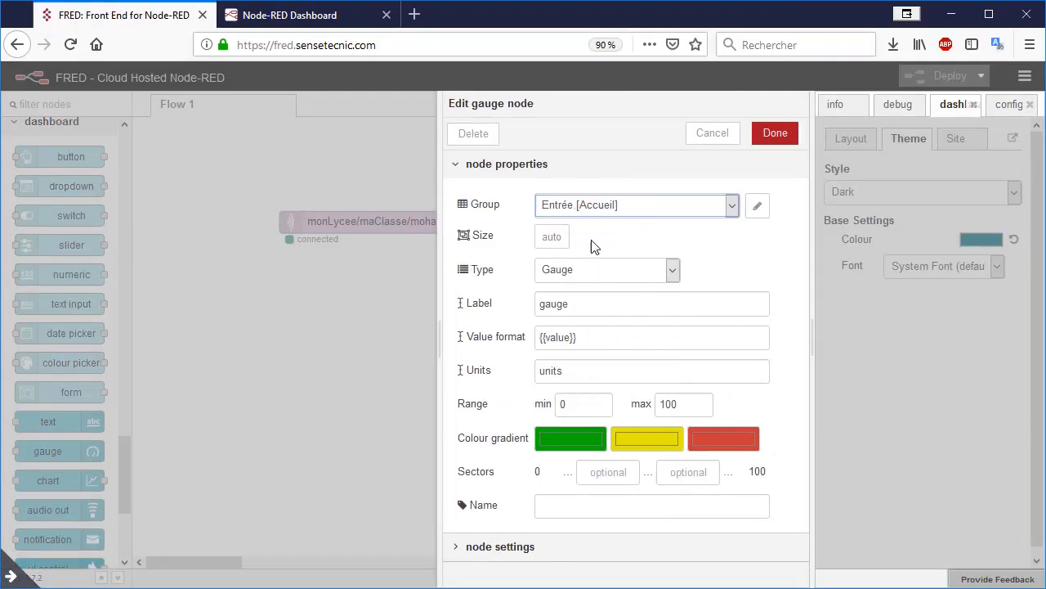
{"action": "double_click", "coordinate": [599, 369]}
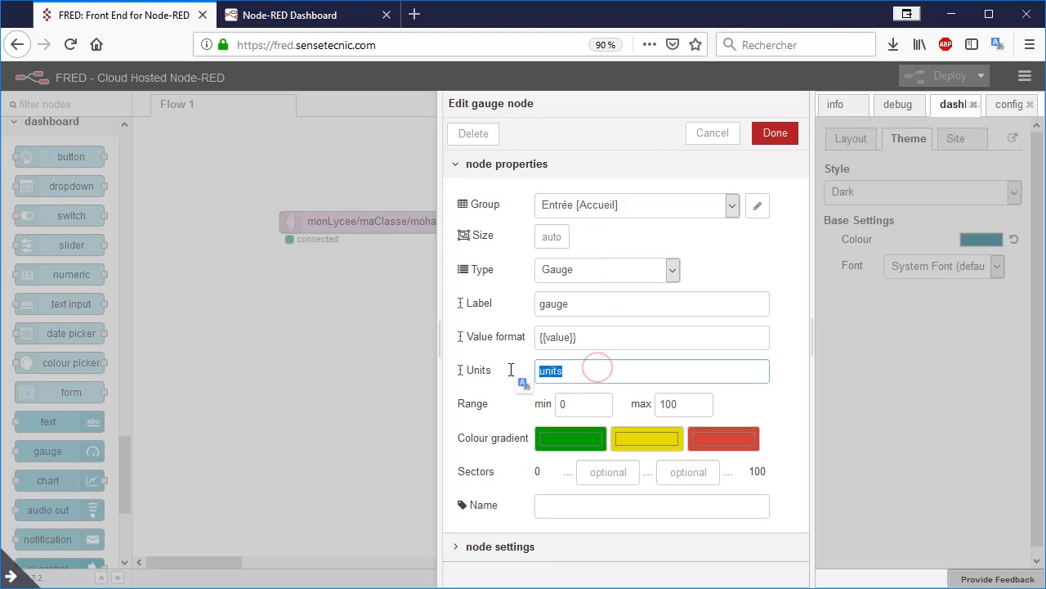
{"action": "type", "text": "%"}
{"action": "double_click", "coordinate": [596, 302]}
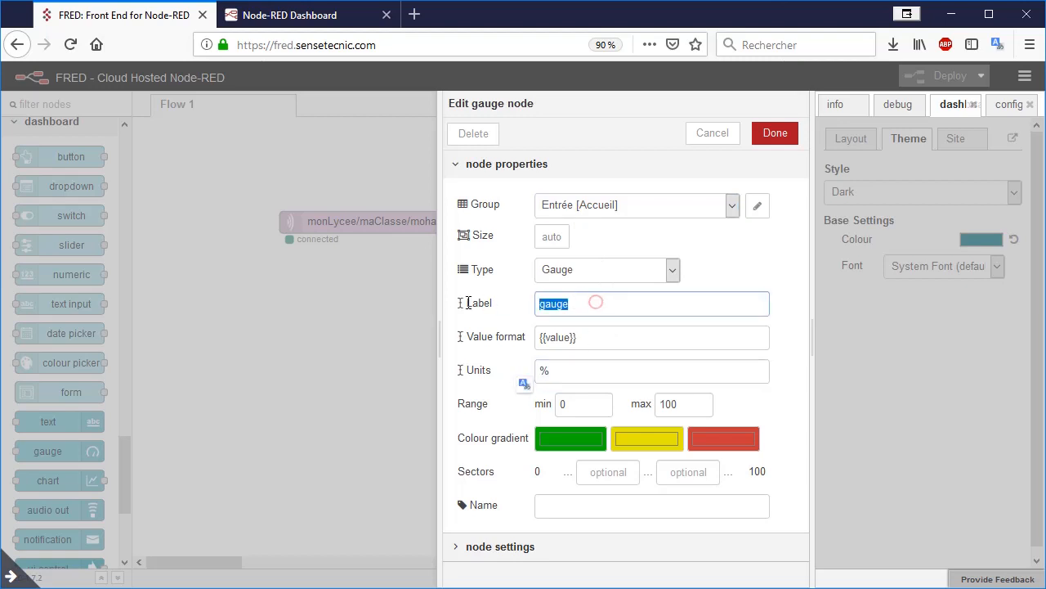
{"action": "type", "text": "J"}
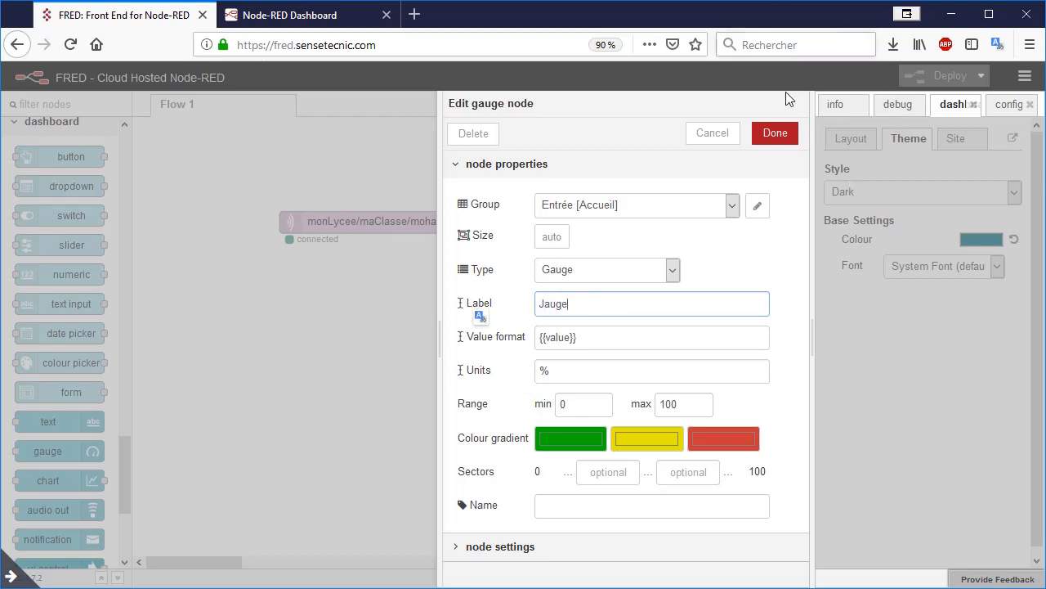
{"action": "left_click", "coordinate": [767, 135]}
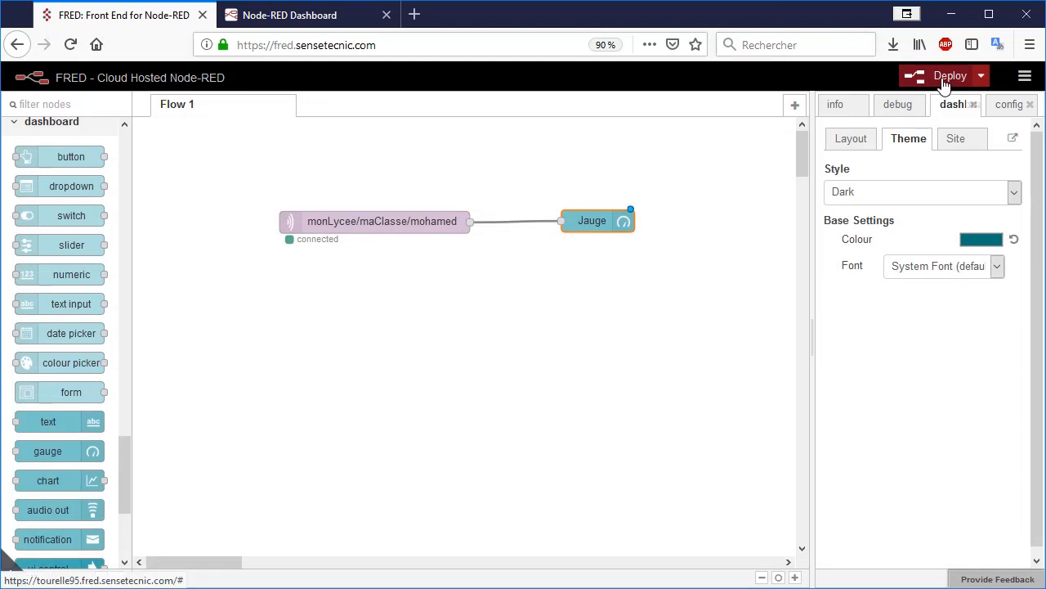
Step: Deploy the flow and view the relabelled gauge on the dashboard page
{"action": "left_click", "coordinate": [945, 77]}
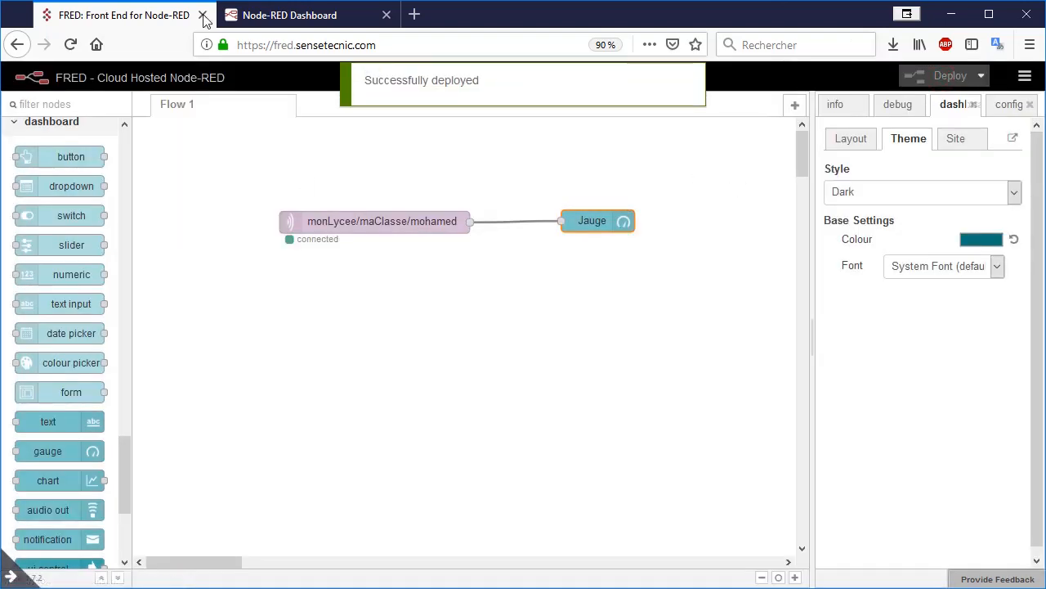
{"action": "left_click", "coordinate": [275, 18]}
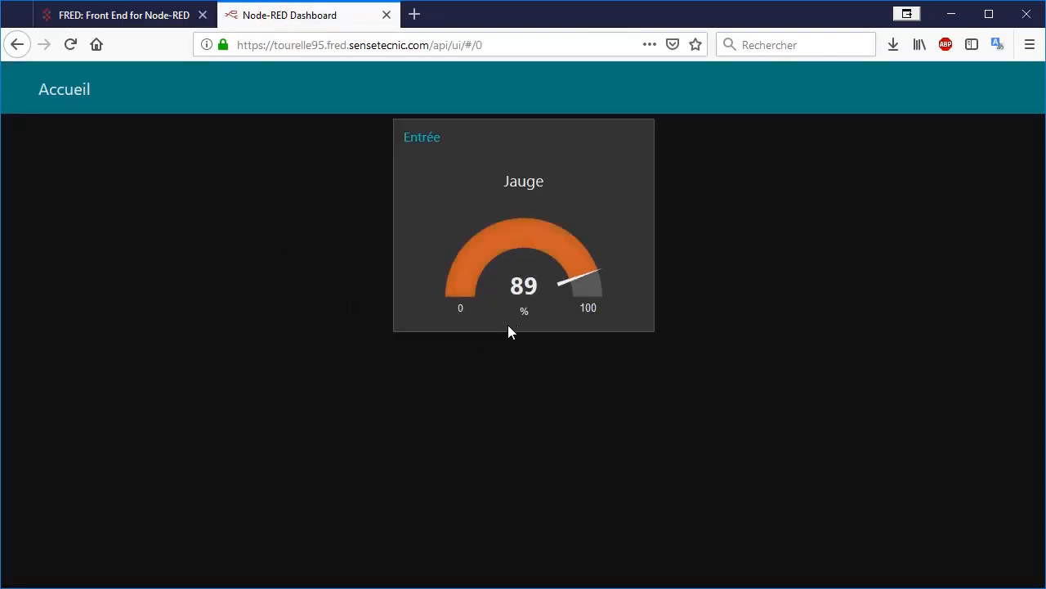